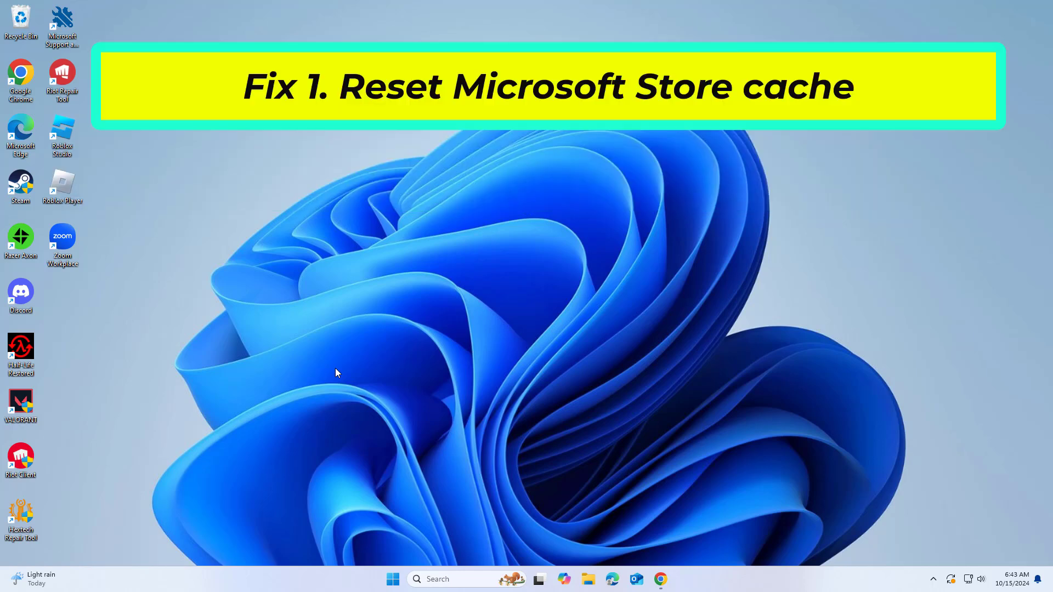
# Run wsreset from Search and approve it to reset the Microsoft Store cache.
pyautogui.click(439, 582)
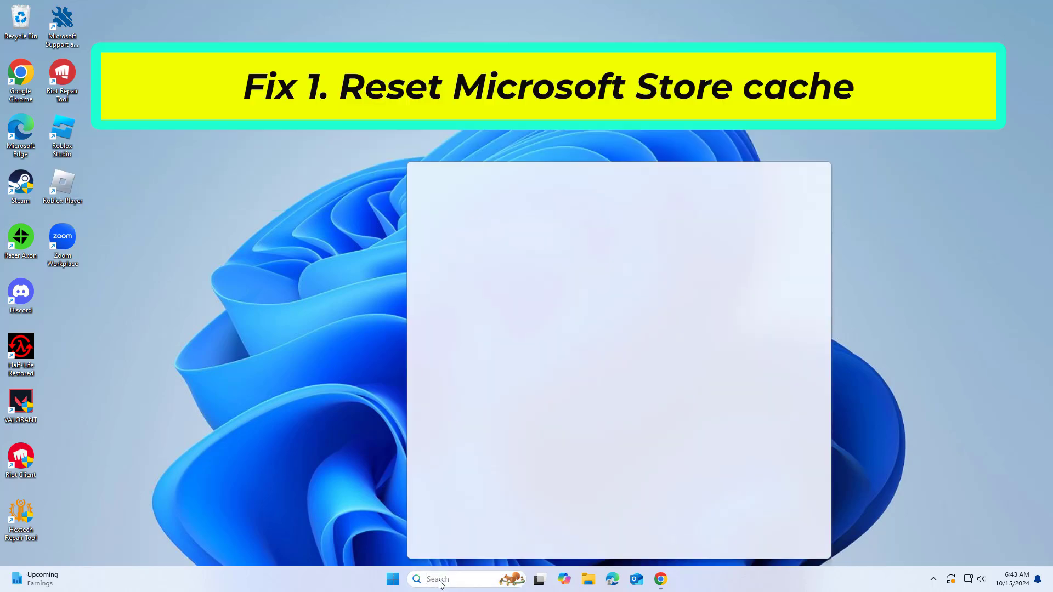
pyautogui.write('wsreset')
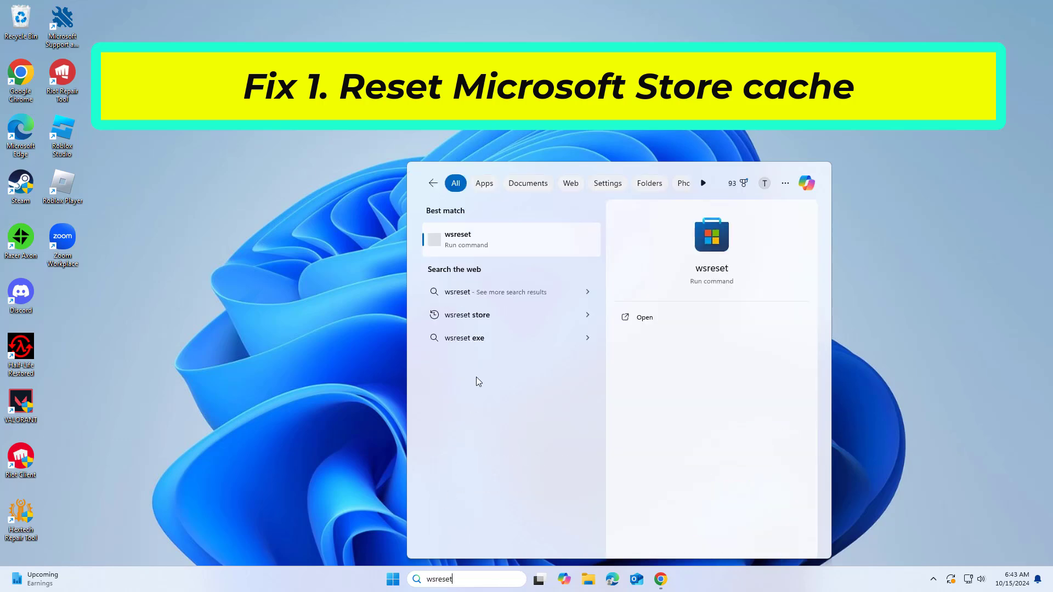
pyautogui.click(495, 245)
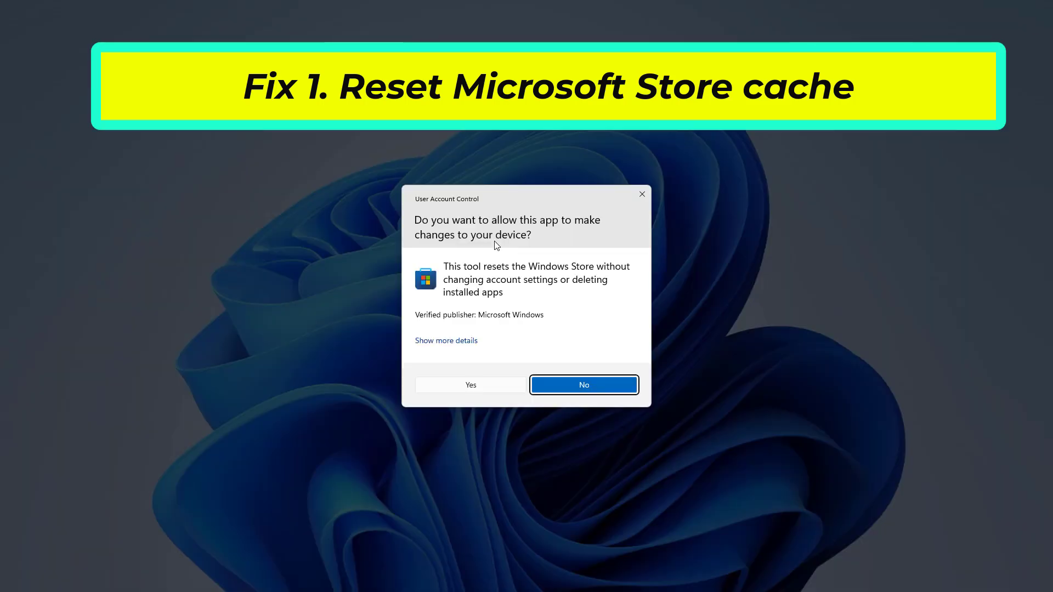
pyautogui.click(472, 390)
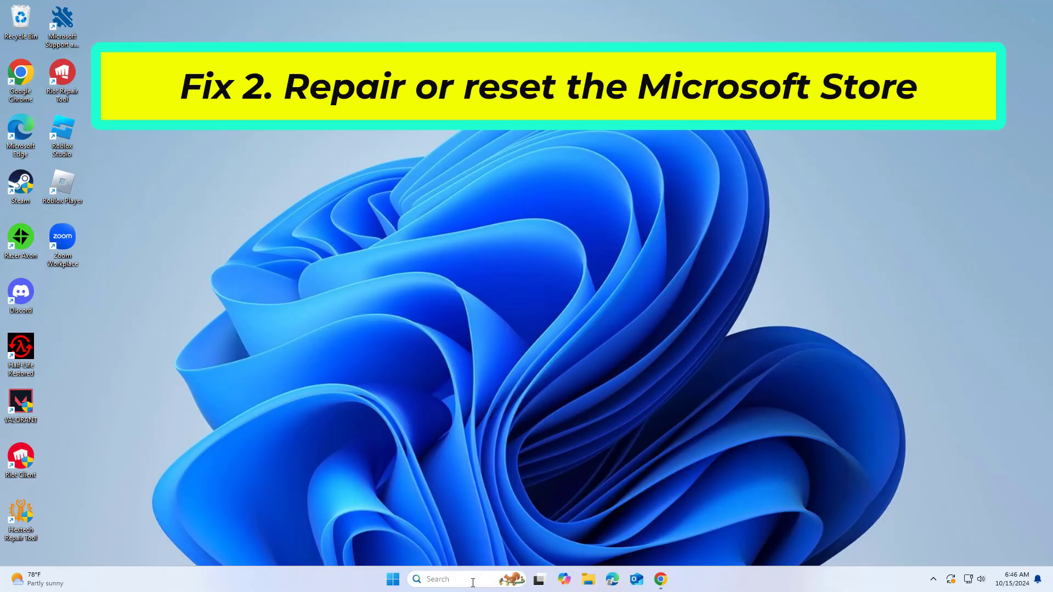
# Open Microsoft Store's App settings page via a Search for 'store'.
pyautogui.click(473, 579)
pyautogui.write('st')
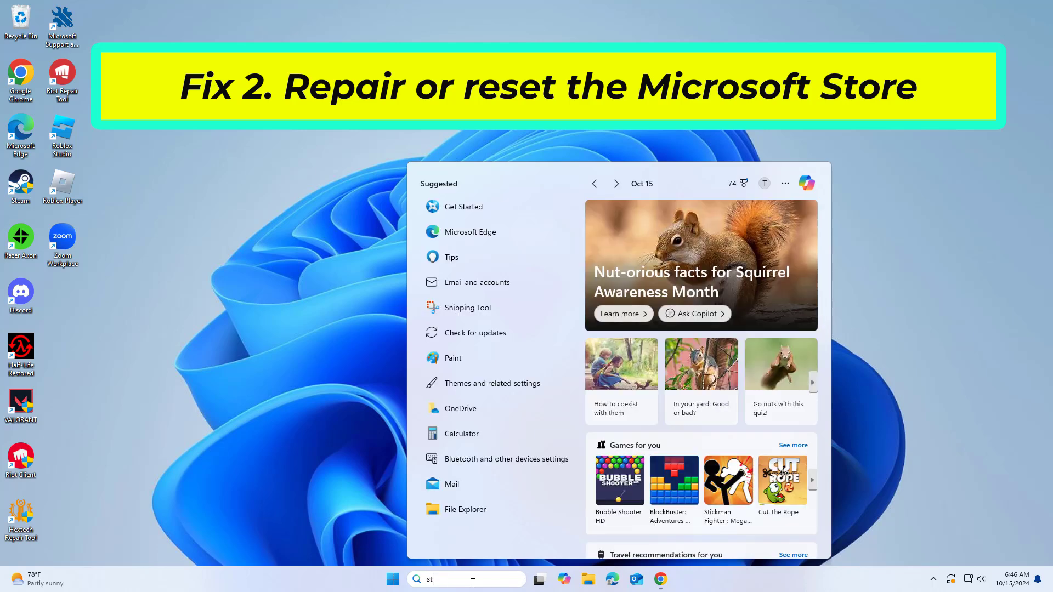
pyautogui.write('ore')
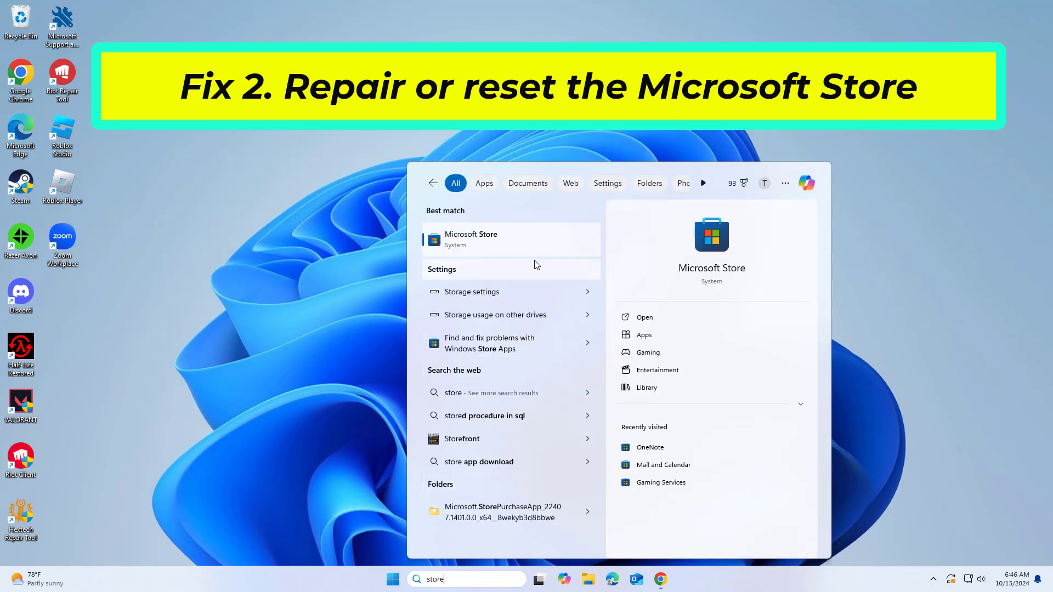
pyautogui.rightClick(483, 227)
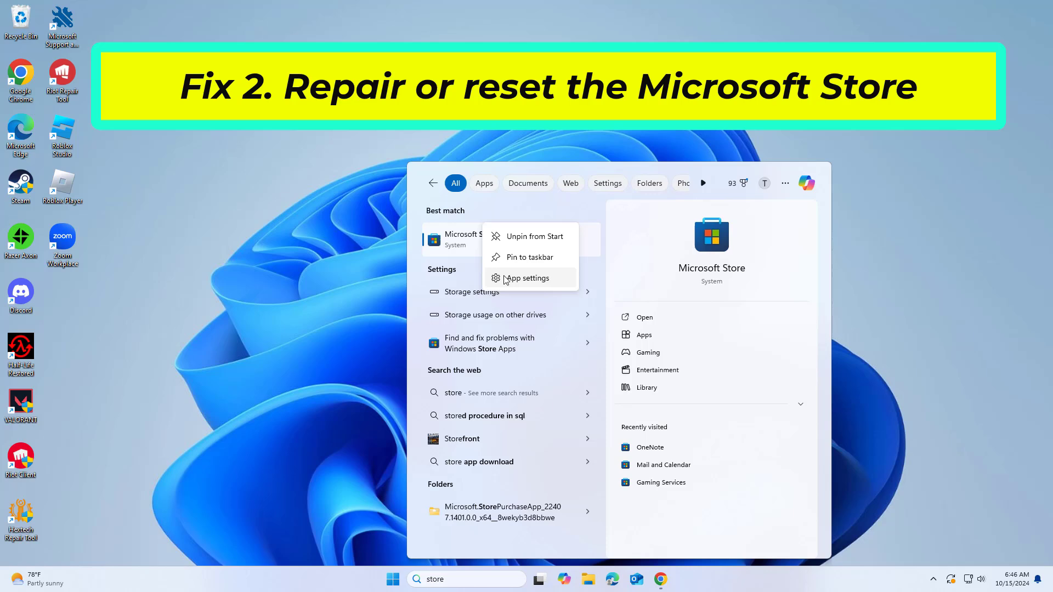
pyautogui.click(540, 281)
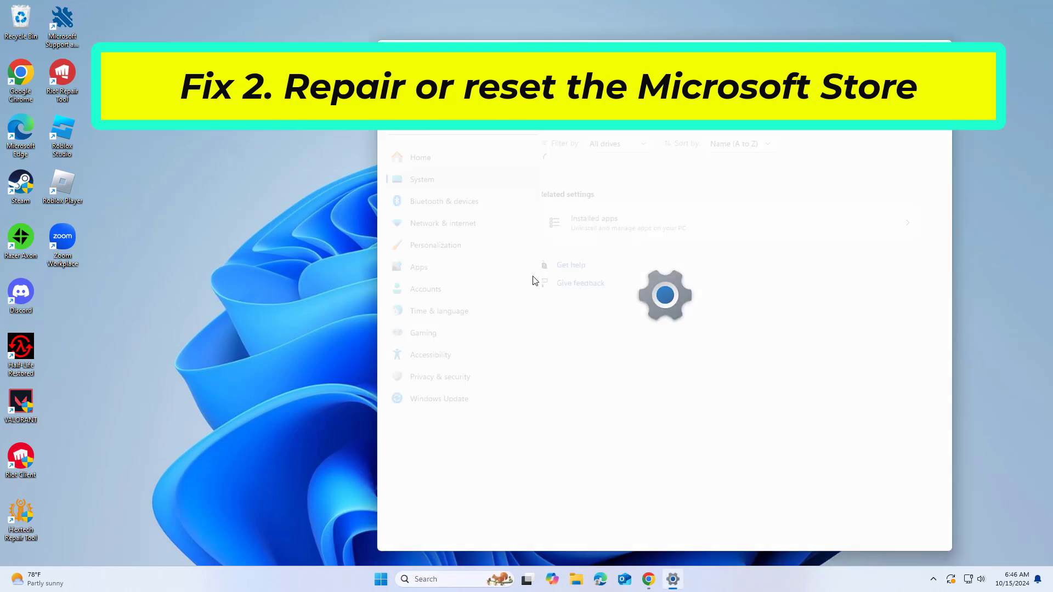
# Repair the Microsoft Store, then reset it and confirm the reset.
pyautogui.scroll(-5, 684, 302)
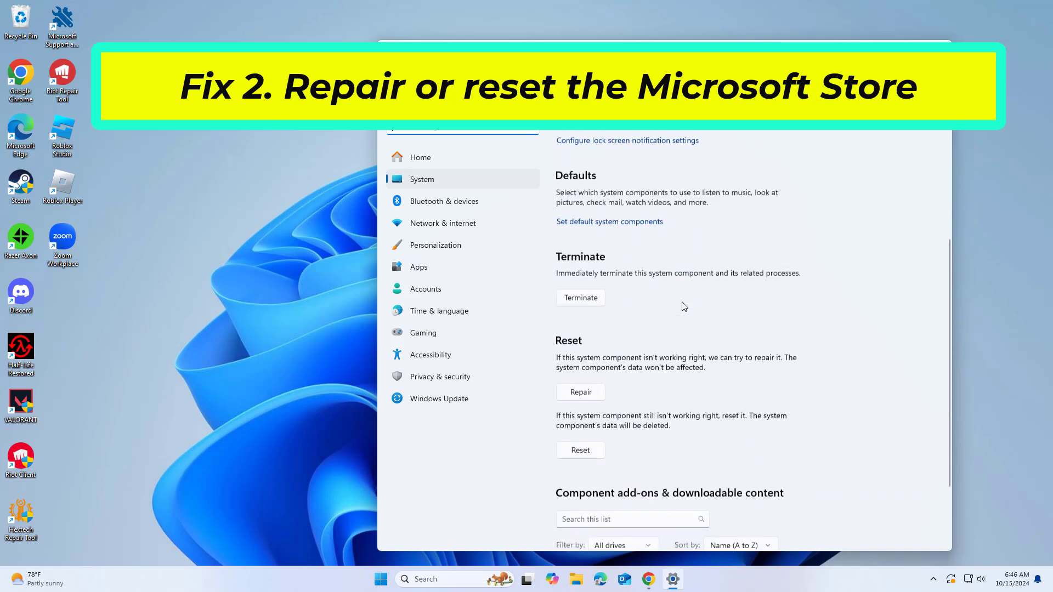
pyautogui.click(582, 362)
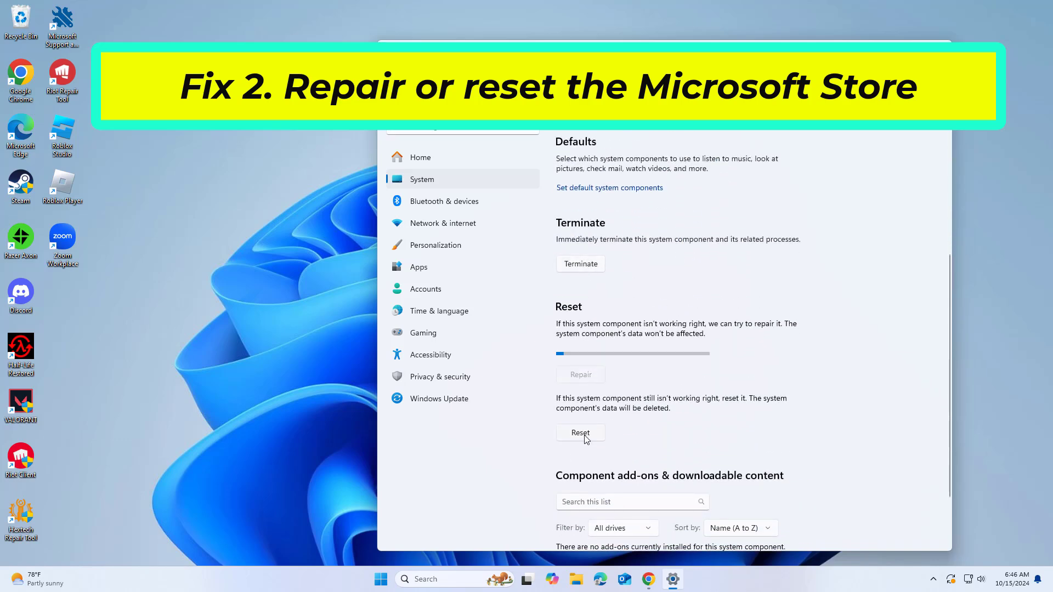
pyautogui.click(585, 436)
pyautogui.click(630, 404)
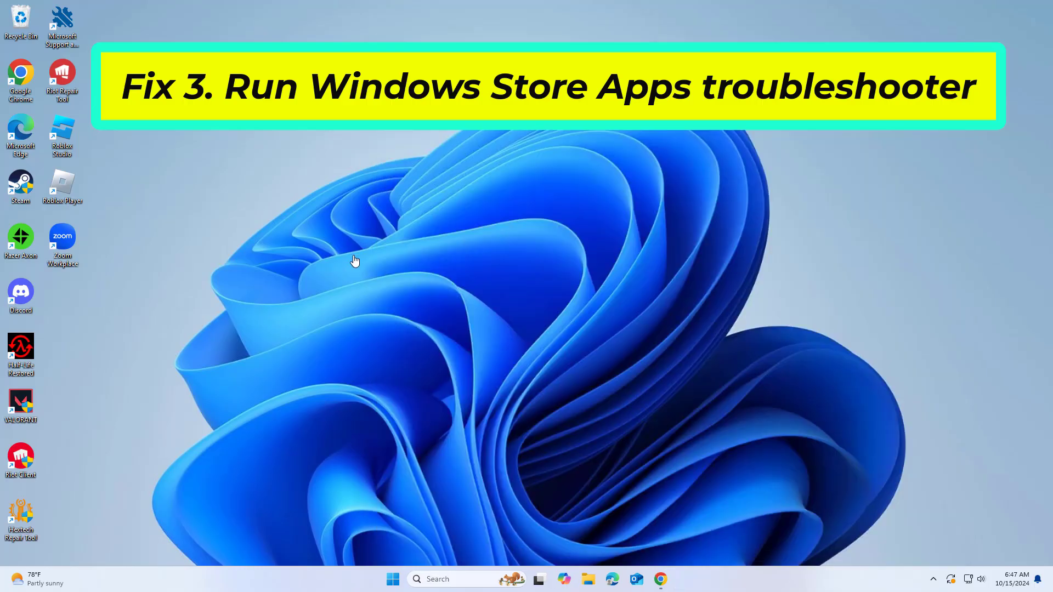
# Search 'fix store' and launch 'Find and fix problems with Windows Store Apps'.
pyautogui.click(458, 581)
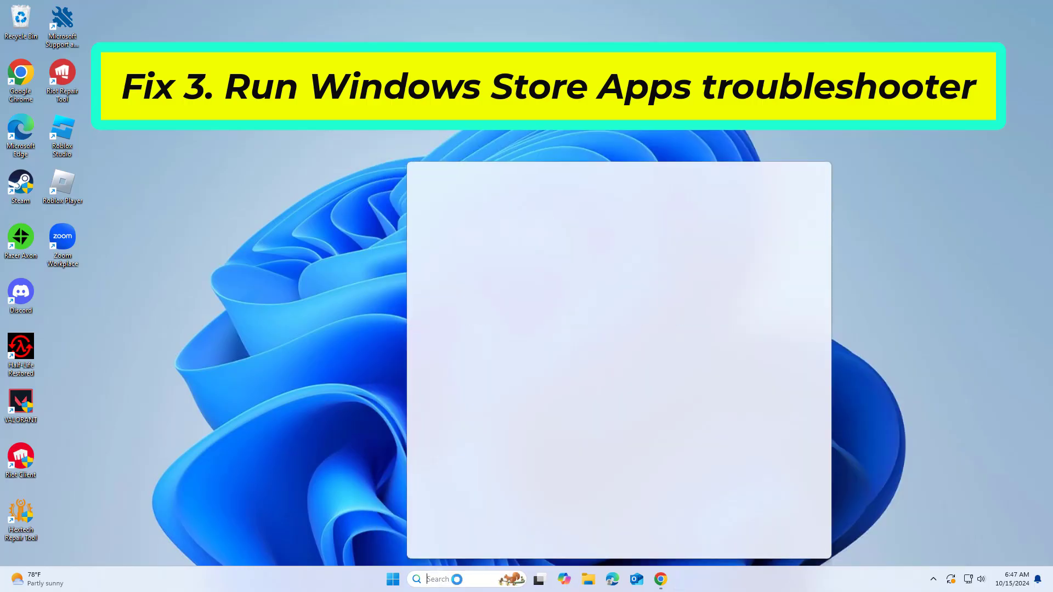
pyautogui.write('fix store')
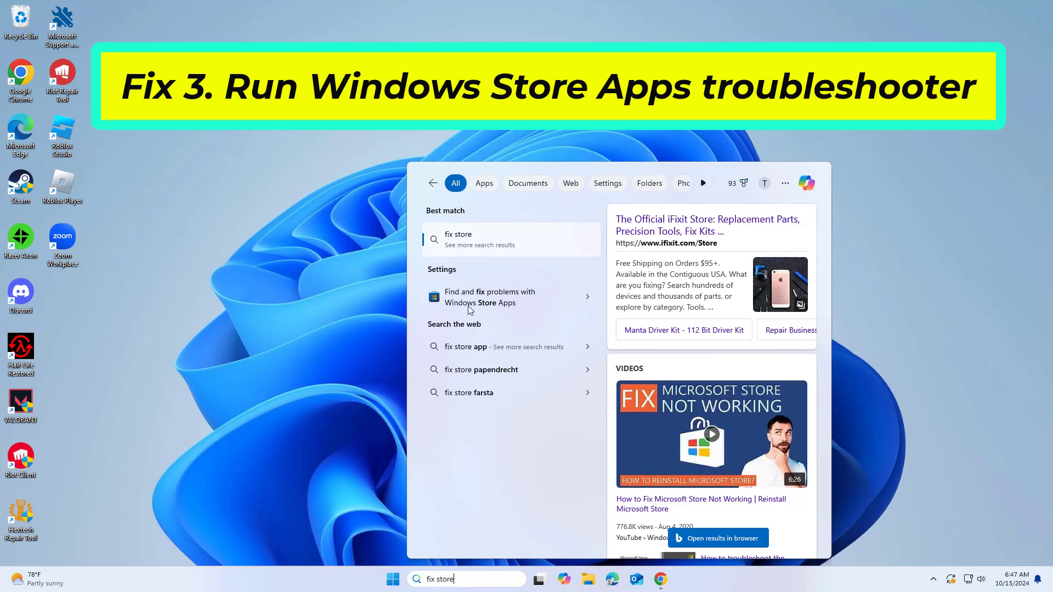
pyautogui.click(488, 301)
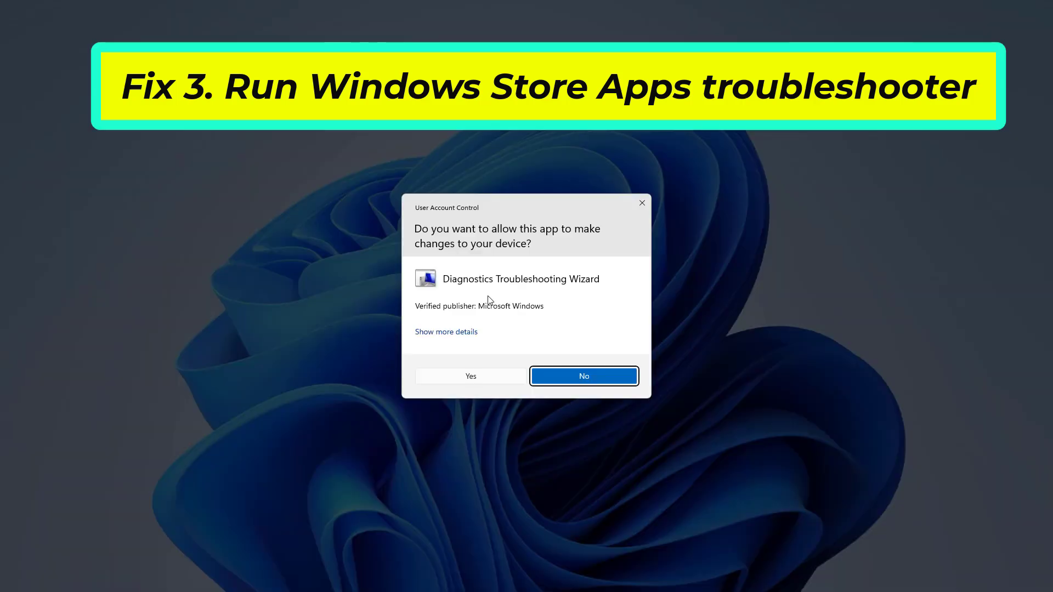
# Approve the Store Apps troubleshooter and run its problem detection.
pyautogui.click(486, 378)
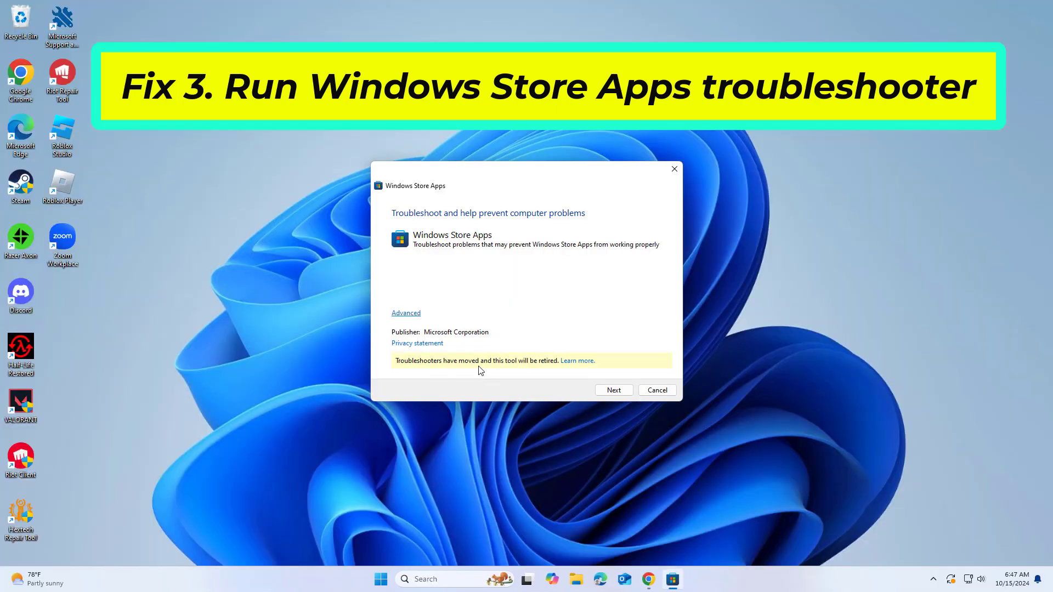
pyautogui.click(613, 390)
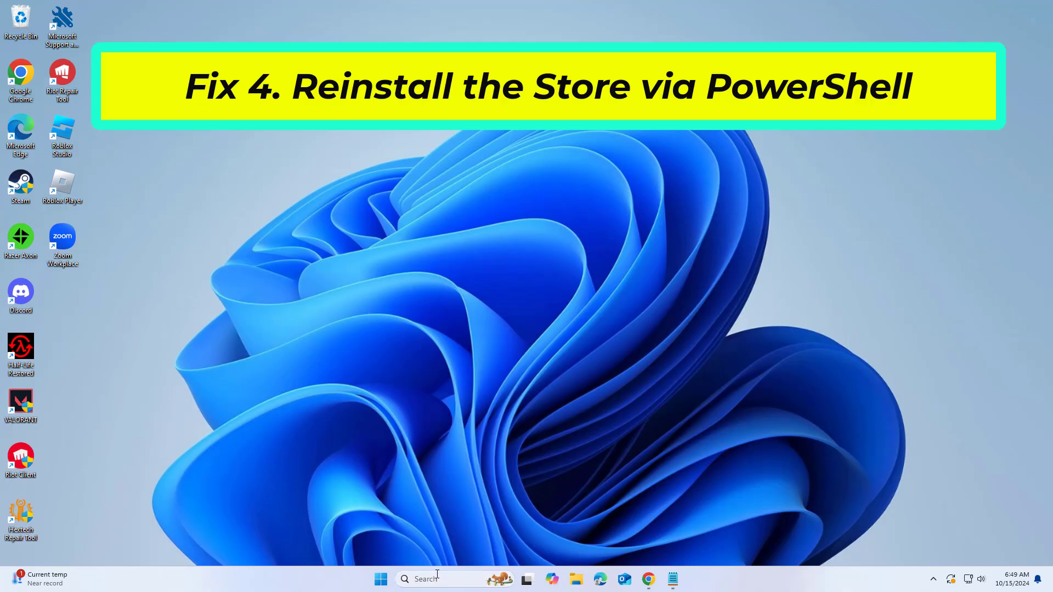
# Launch Windows PowerShell as administrator from Search, approving the UAC prompt.
pyautogui.click(438, 579)
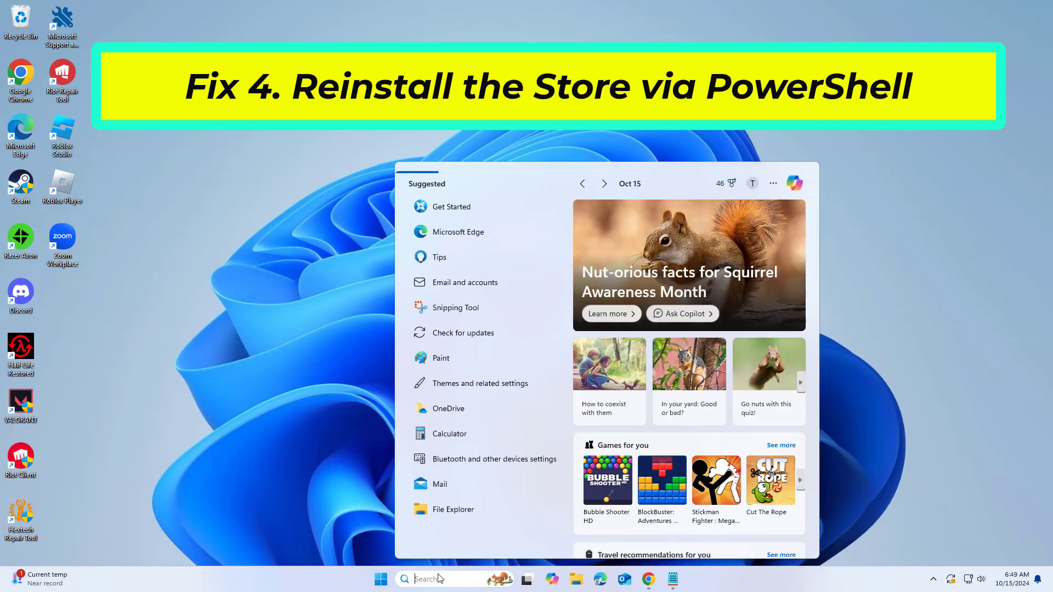
pyautogui.write('powershell')
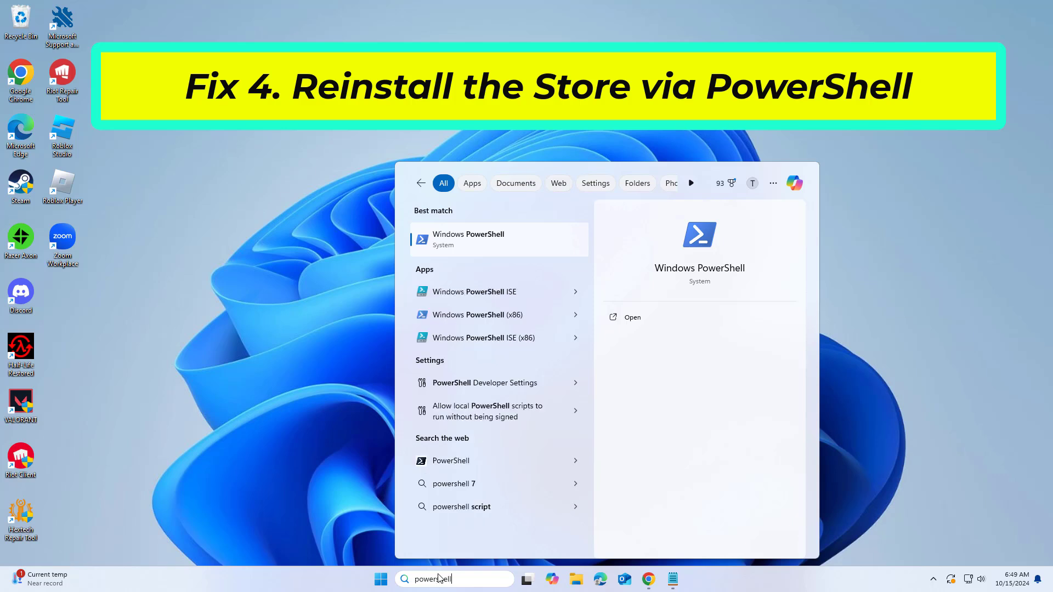
pyautogui.rightClick(470, 237)
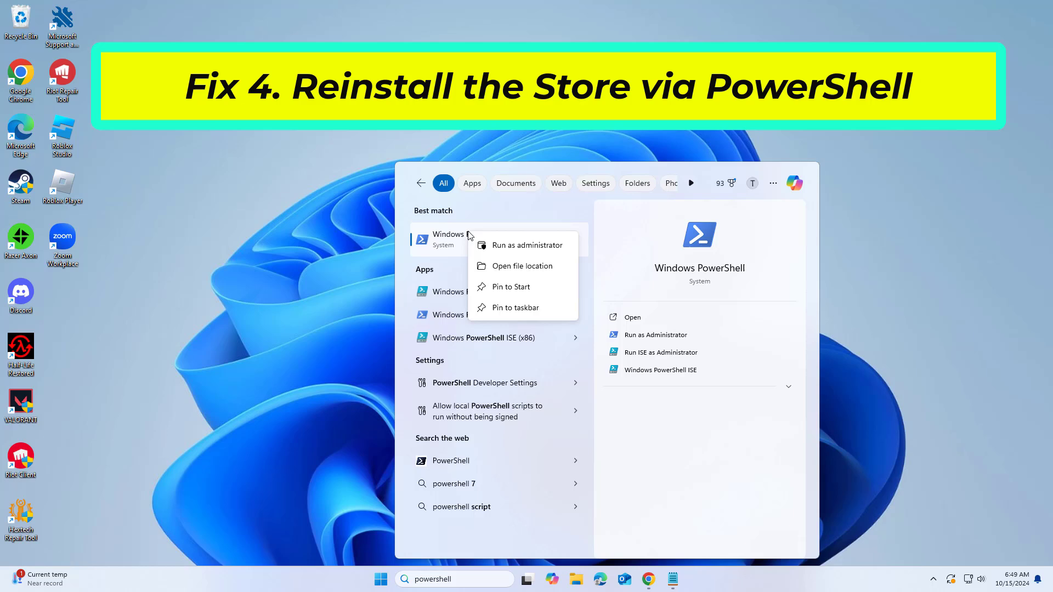
pyautogui.click(518, 244)
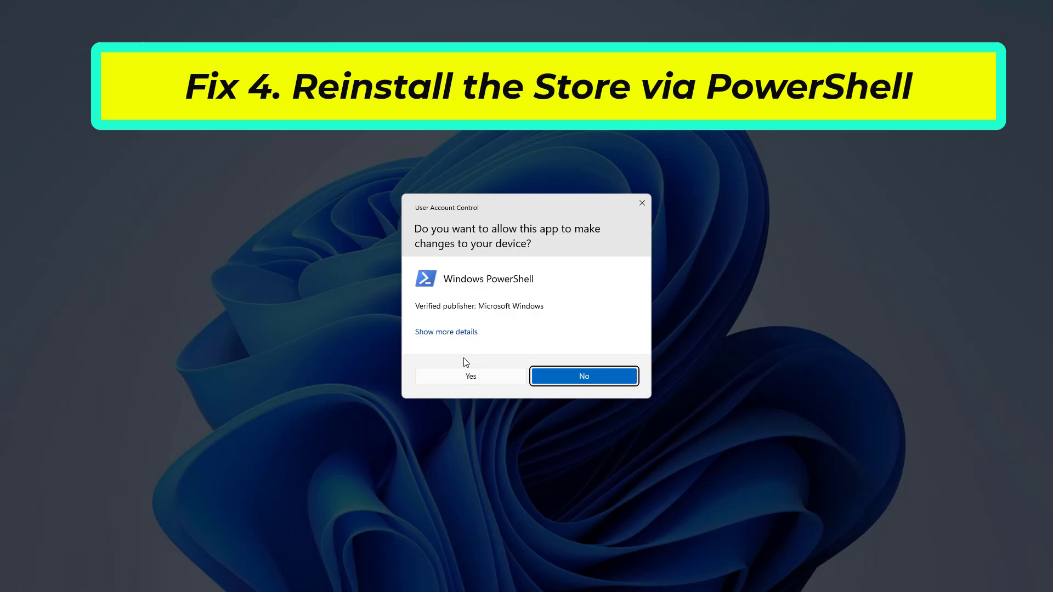
pyautogui.click(460, 376)
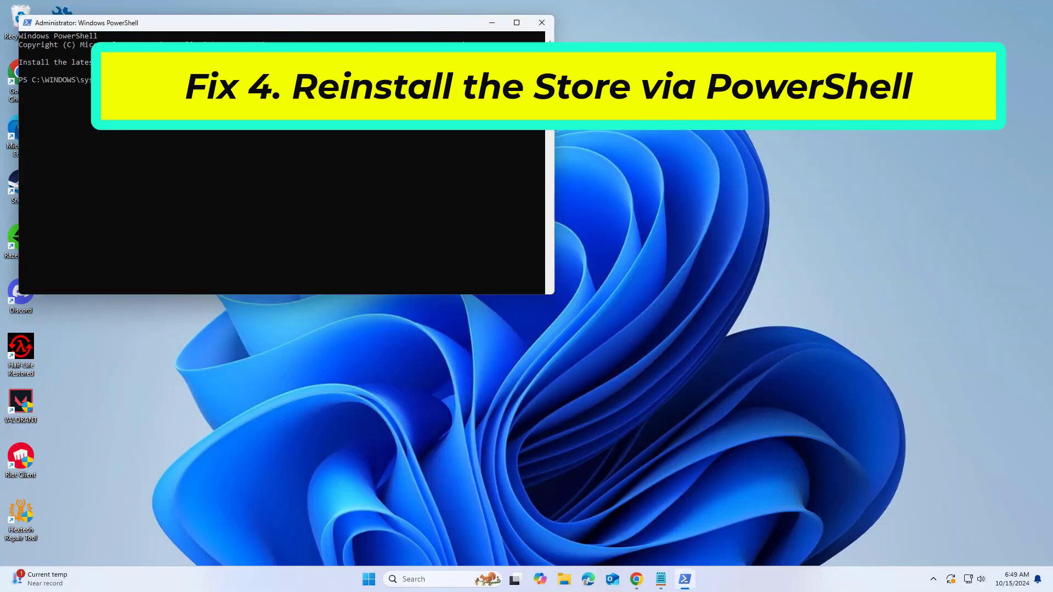
# Copy the first Get-AppxPackage command line from the Notepad notes.
pyautogui.moveTo(437, 27); pyautogui.dragTo(671, 160)
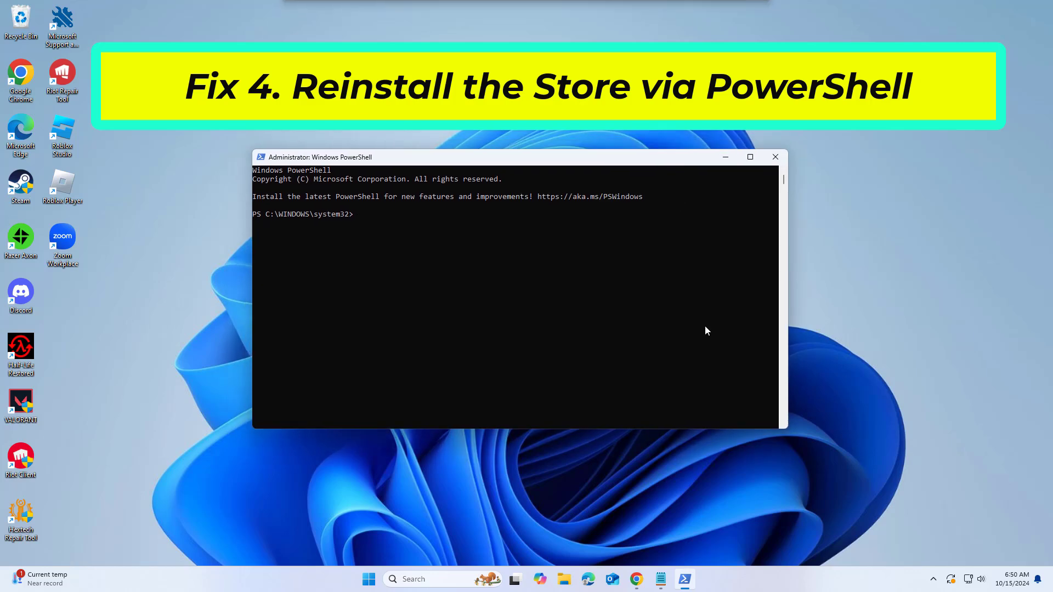
pyautogui.click(661, 580)
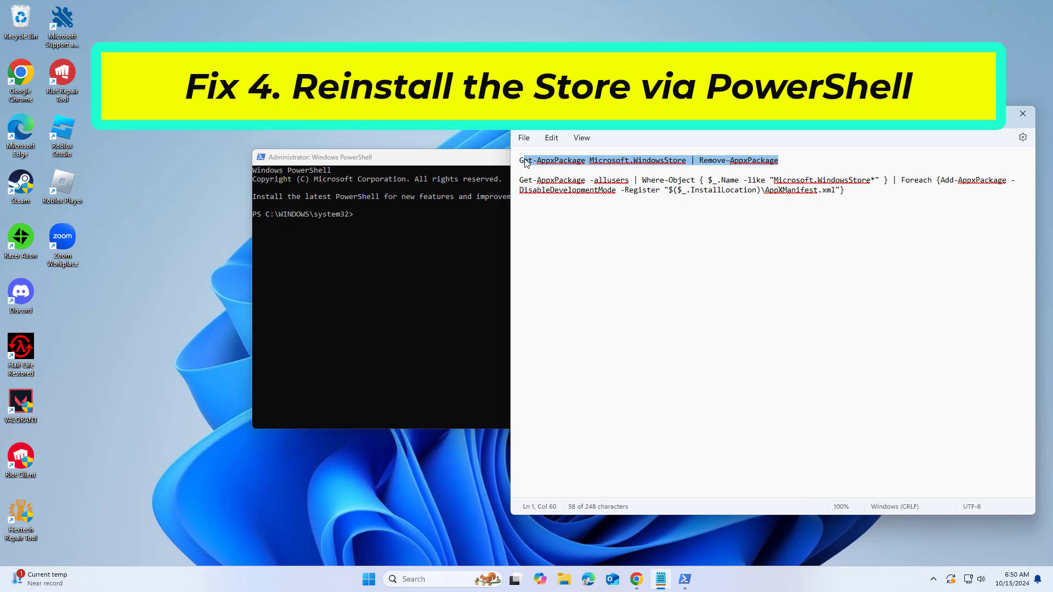
pyautogui.moveTo(779, 160); pyautogui.dragTo(518, 161)
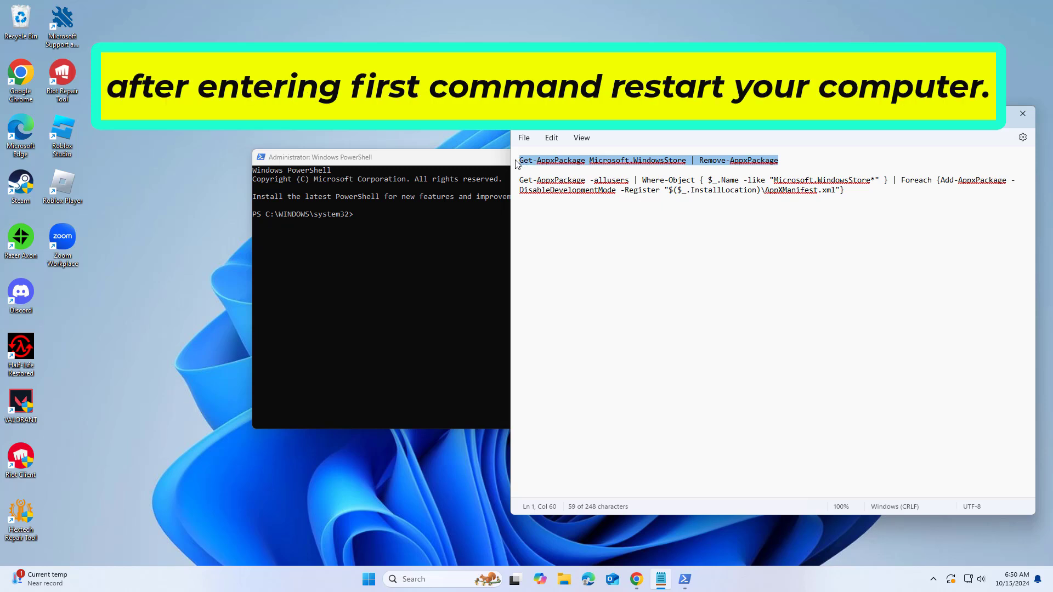
pyautogui.rightClick(553, 184)
pyautogui.click(560, 239)
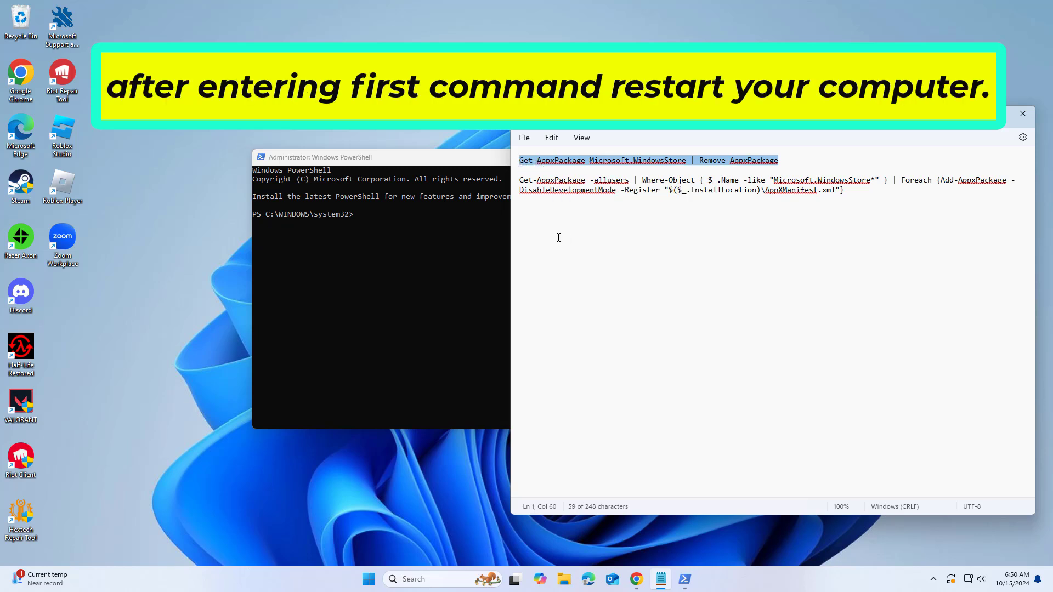
# Paste it into admin PowerShell to remove the Store package, then close PowerShell and Notepad.
pyautogui.click(460, 159)
pyautogui.rightClick(513, 157)
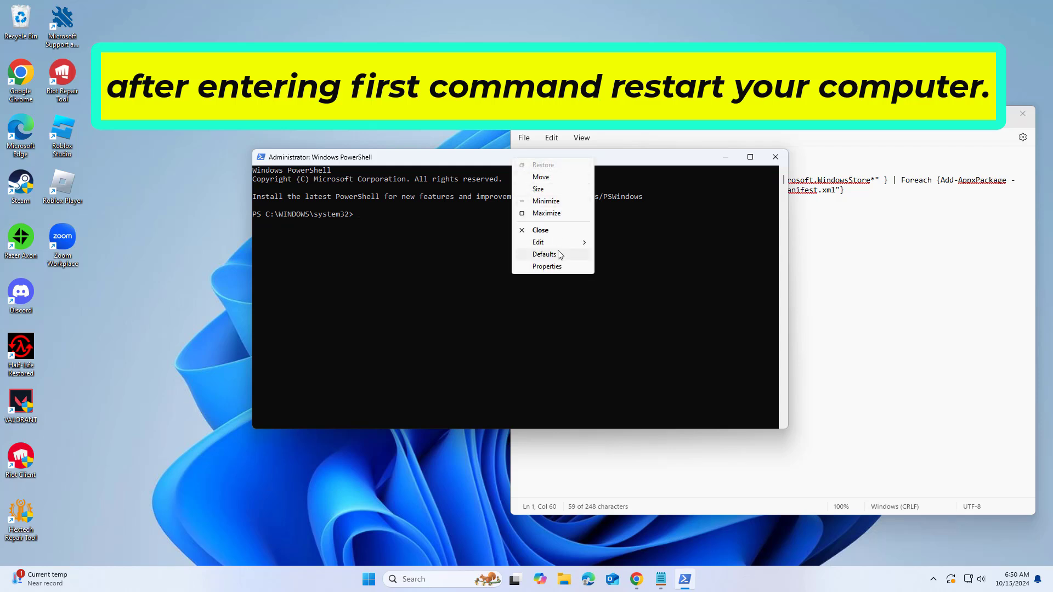
pyautogui.click(638, 271)
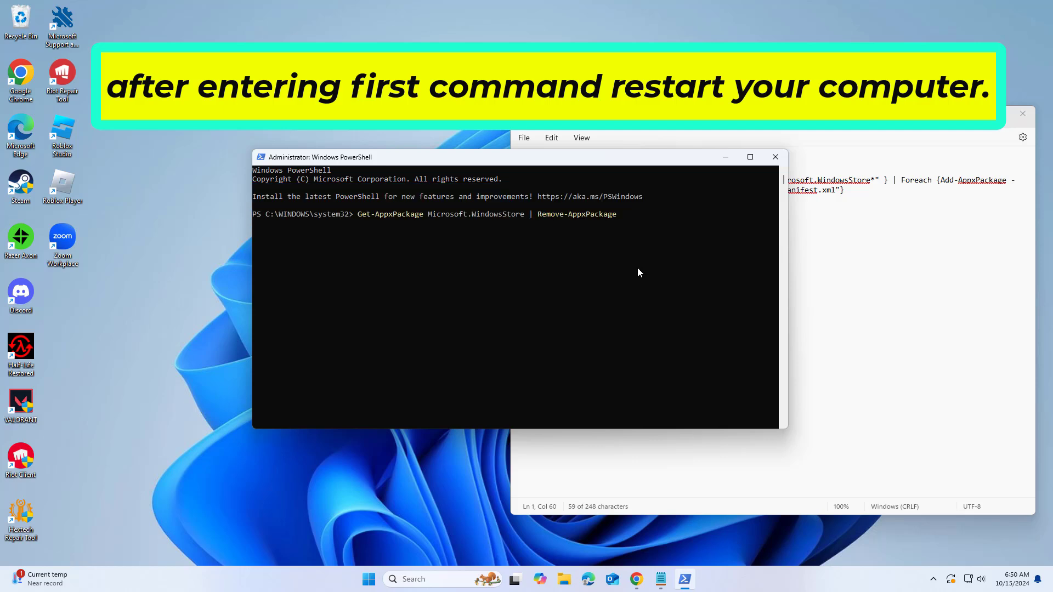
pyautogui.click(774, 158)
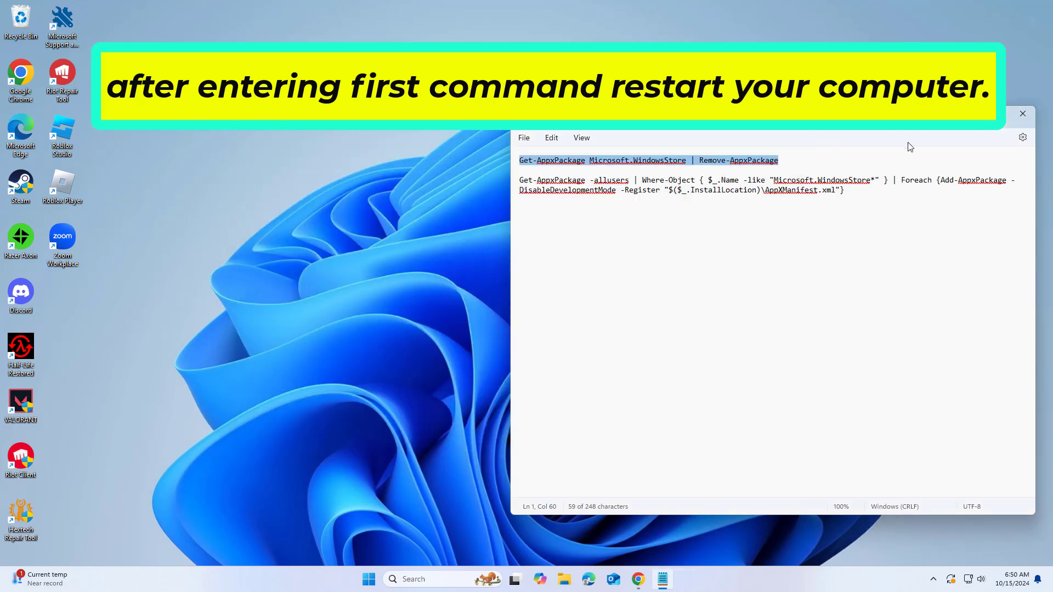
pyautogui.click(1023, 114)
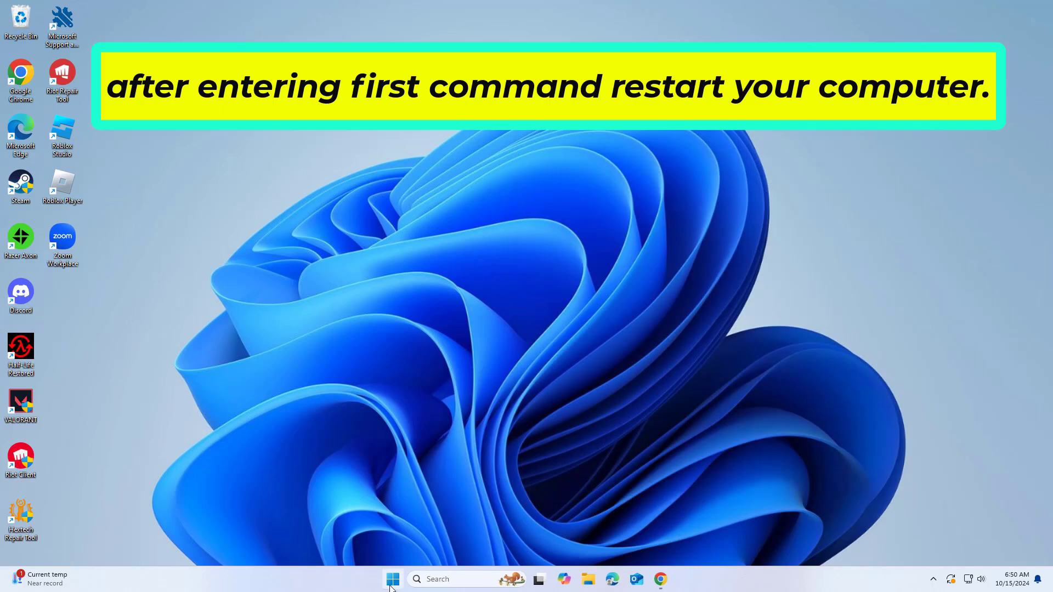
# Restart the computer from the Start menu's power options.
pyautogui.click(439, 580)
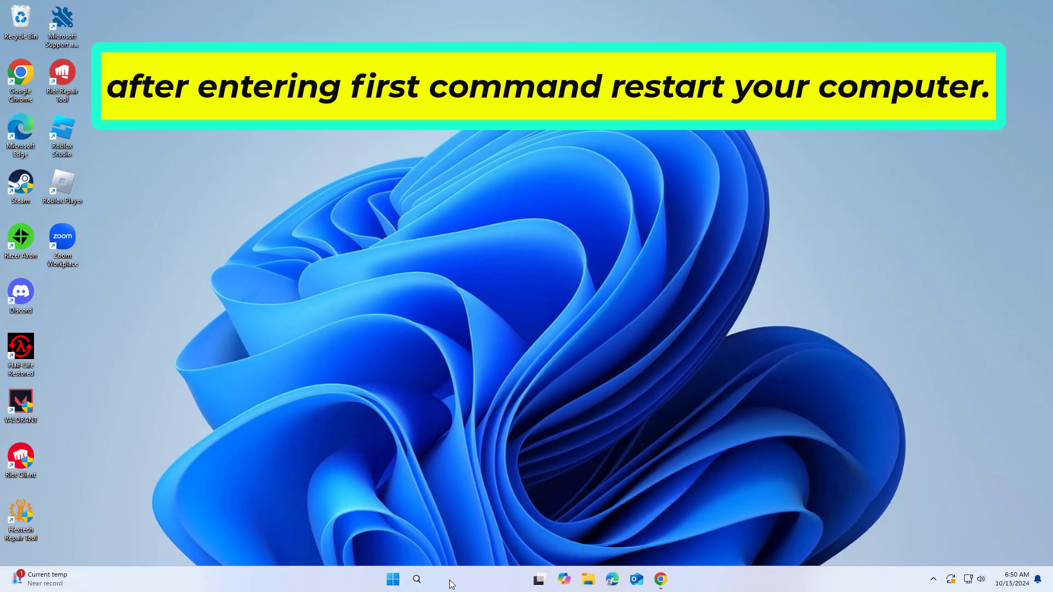
pyautogui.write('sto')
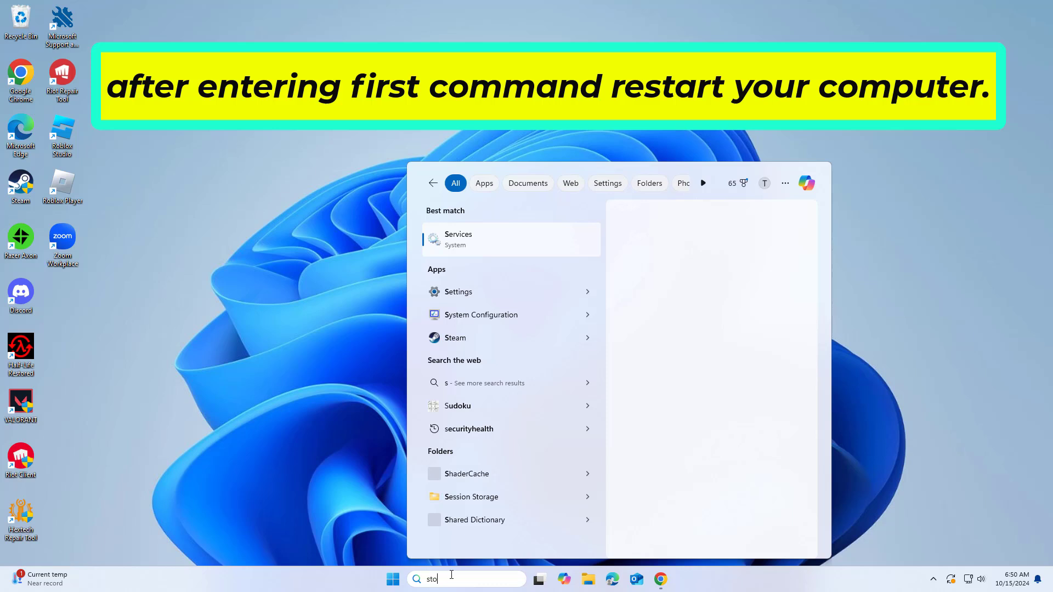
pyautogui.write('re')
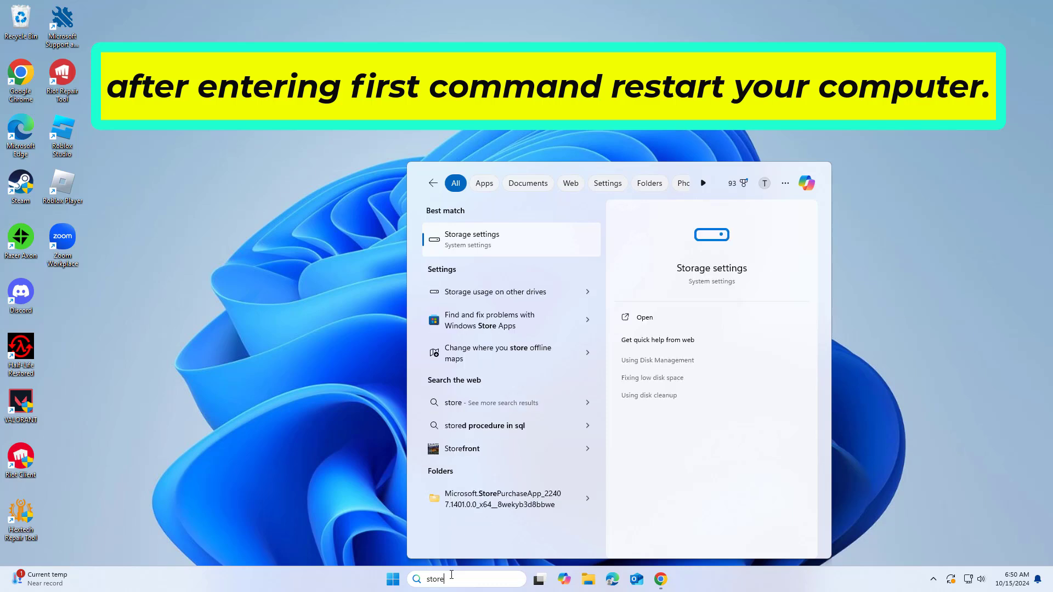
pyautogui.click(287, 426)
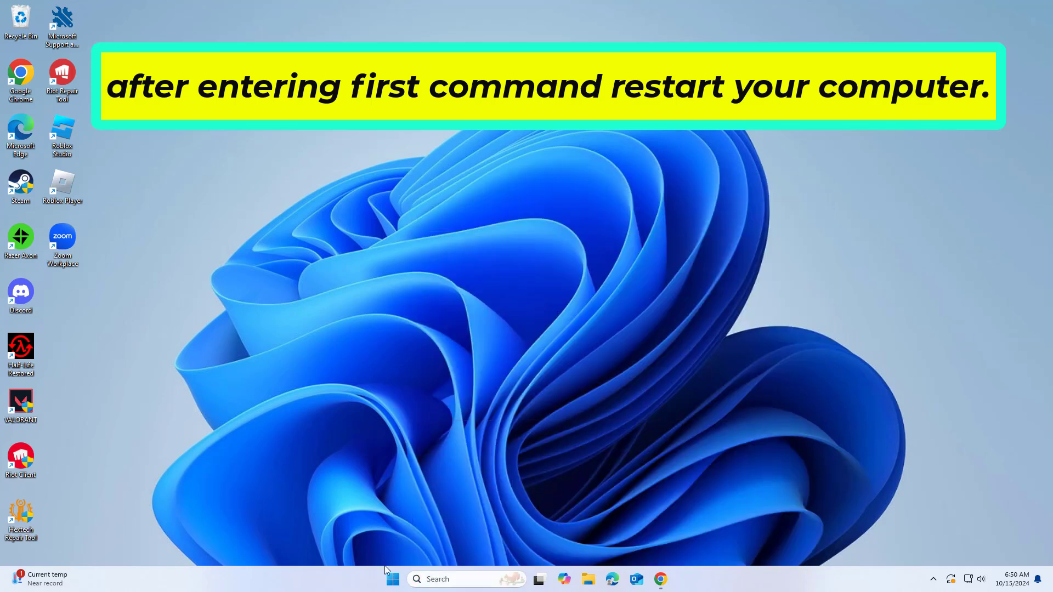
pyautogui.click(396, 580)
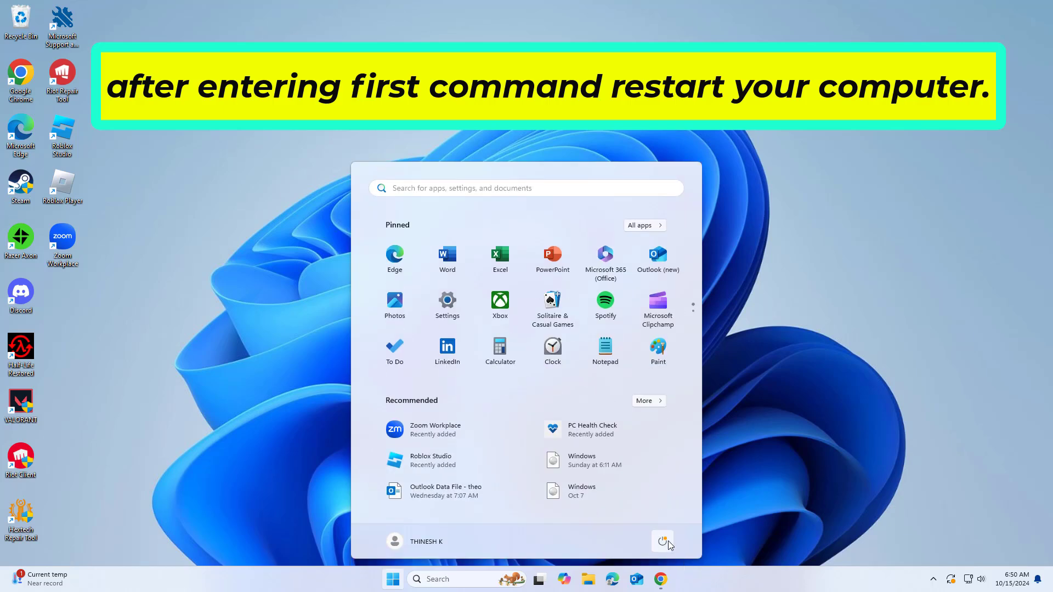
pyautogui.click(663, 542)
pyautogui.click(664, 518)
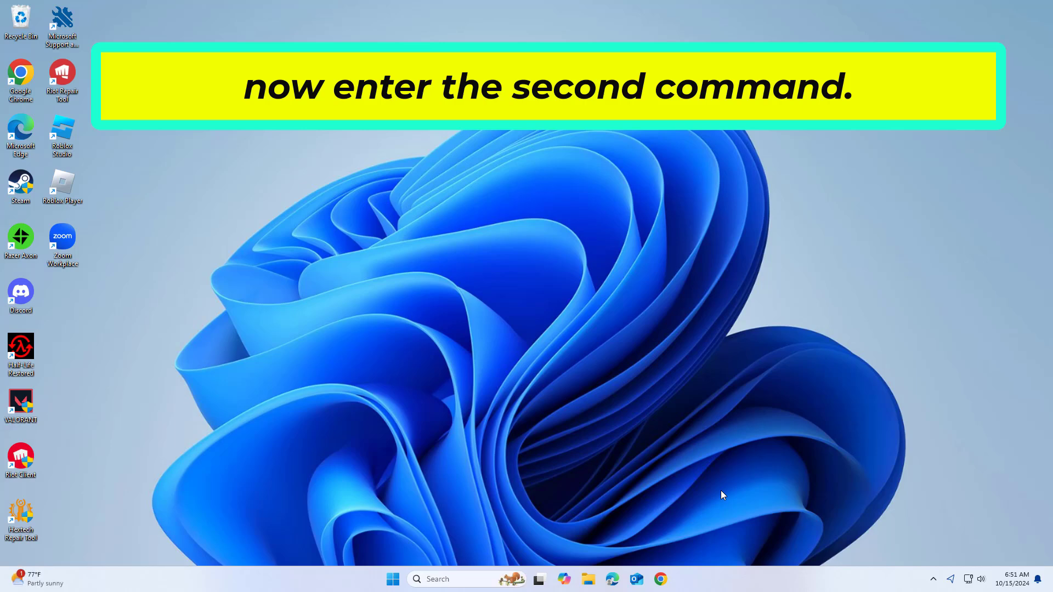
# Reopen Notepad with the Store commands, minimize it, and search for PowerShell.
pyautogui.click(444, 578)
pyautogui.write('n')
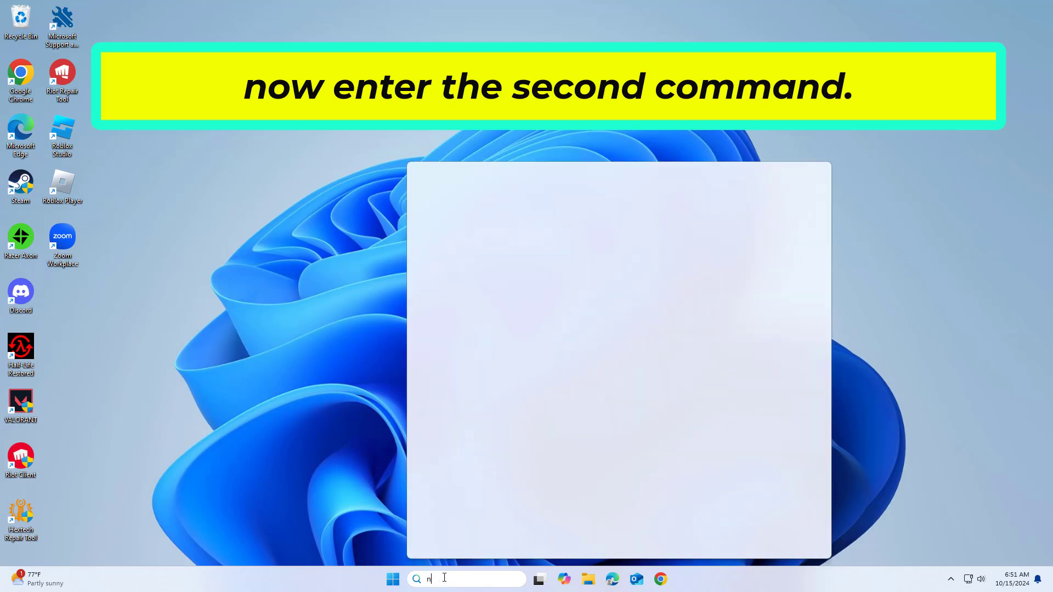
pyautogui.write('ote')
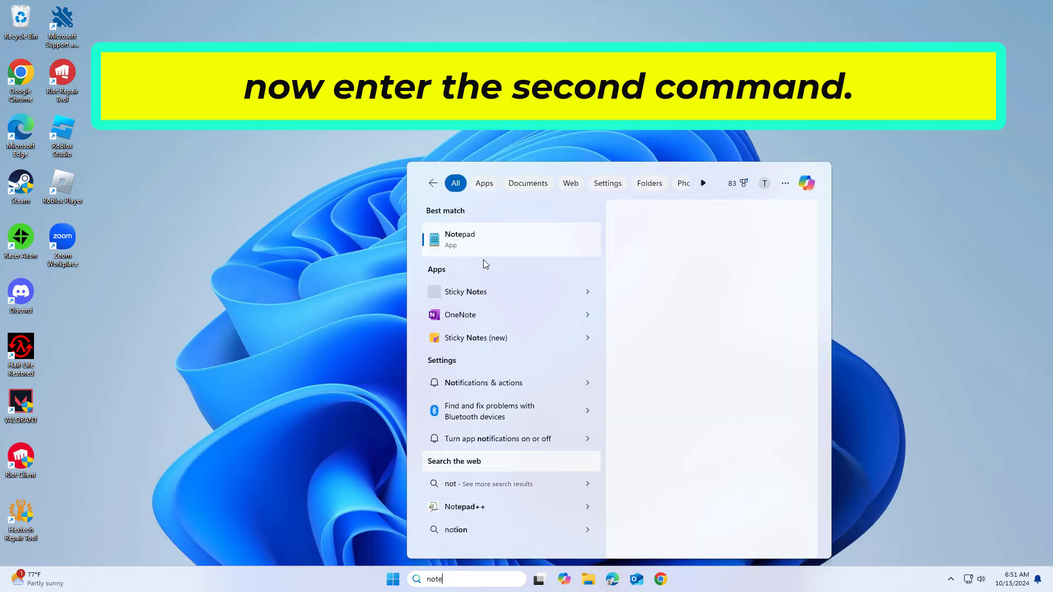
pyautogui.click(488, 247)
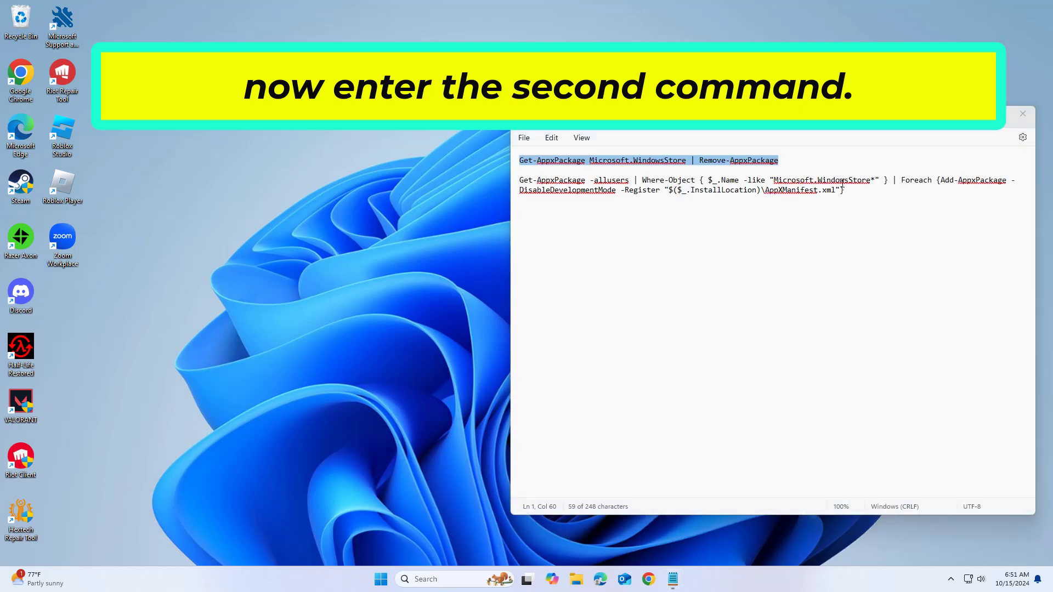
pyautogui.click(972, 114)
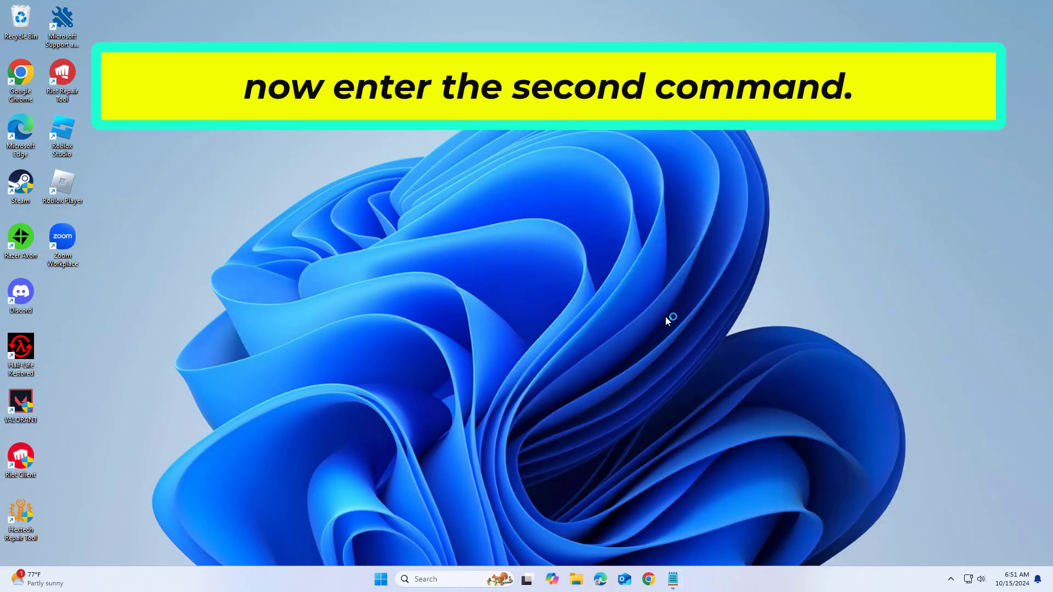
pyautogui.click(415, 578)
pyautogui.write('power')
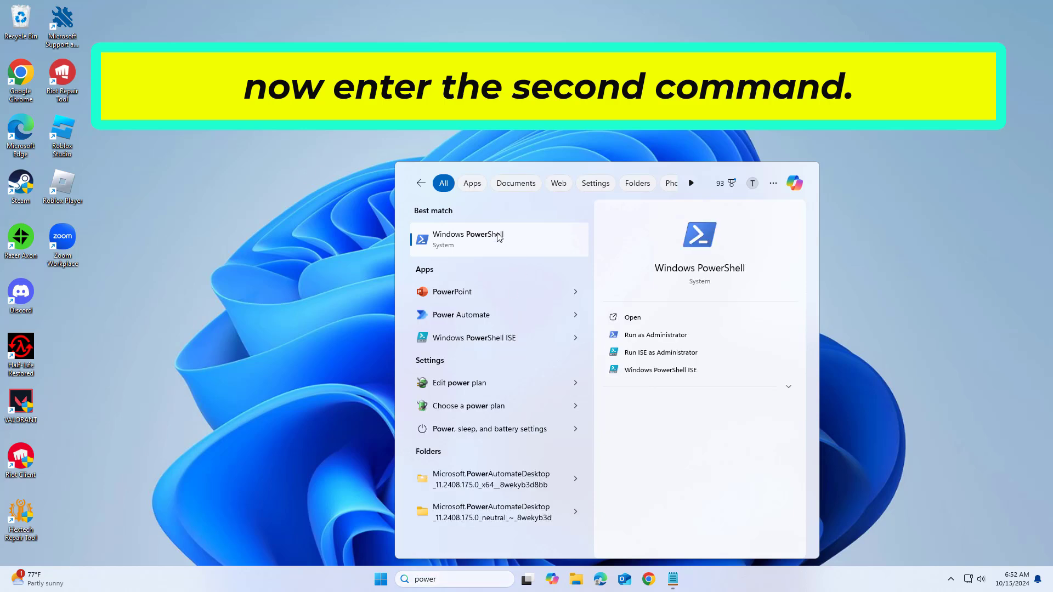
# Start an administrator PowerShell and bring the Notepad Store commands back alongside it.
pyautogui.rightClick(498, 235)
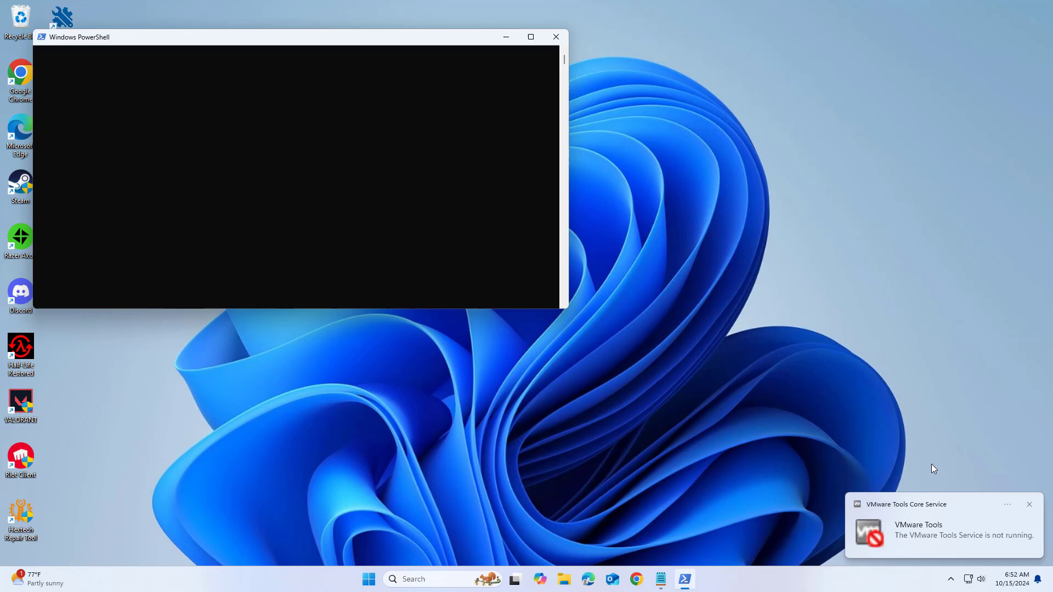
pyautogui.click(979, 490)
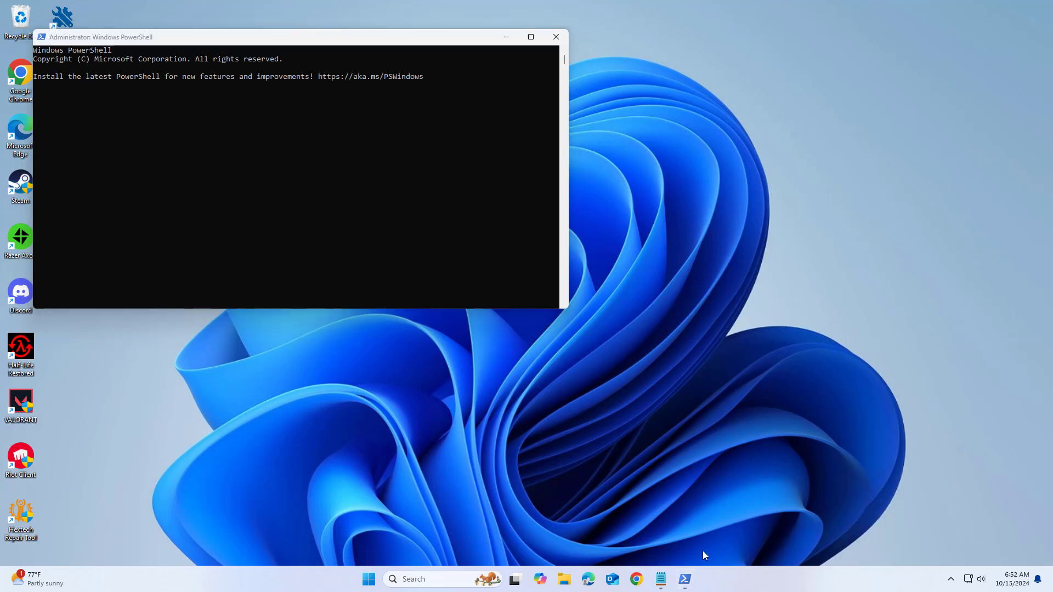
pyautogui.click(662, 579)
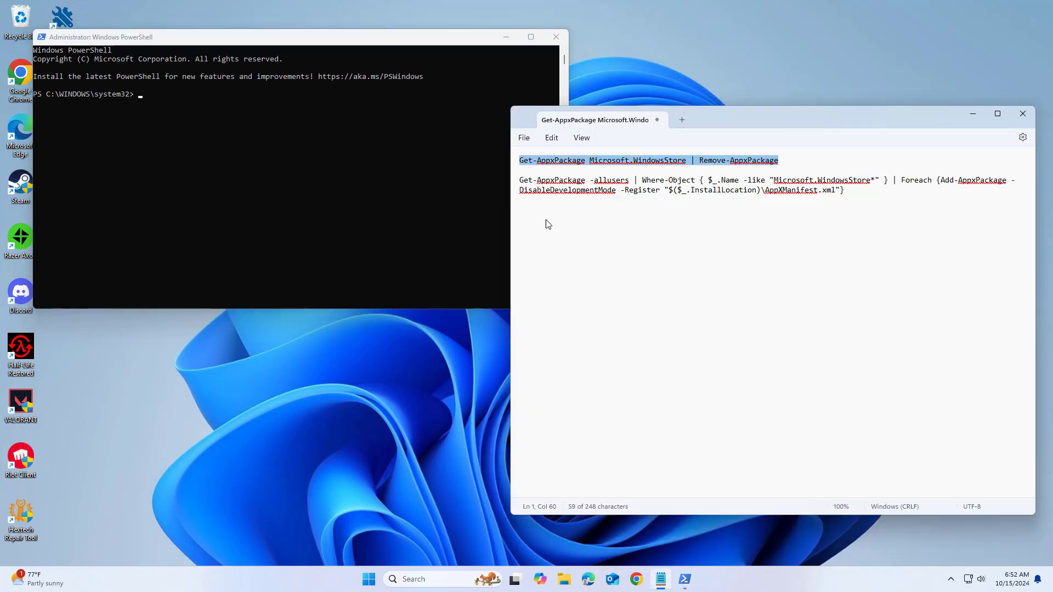